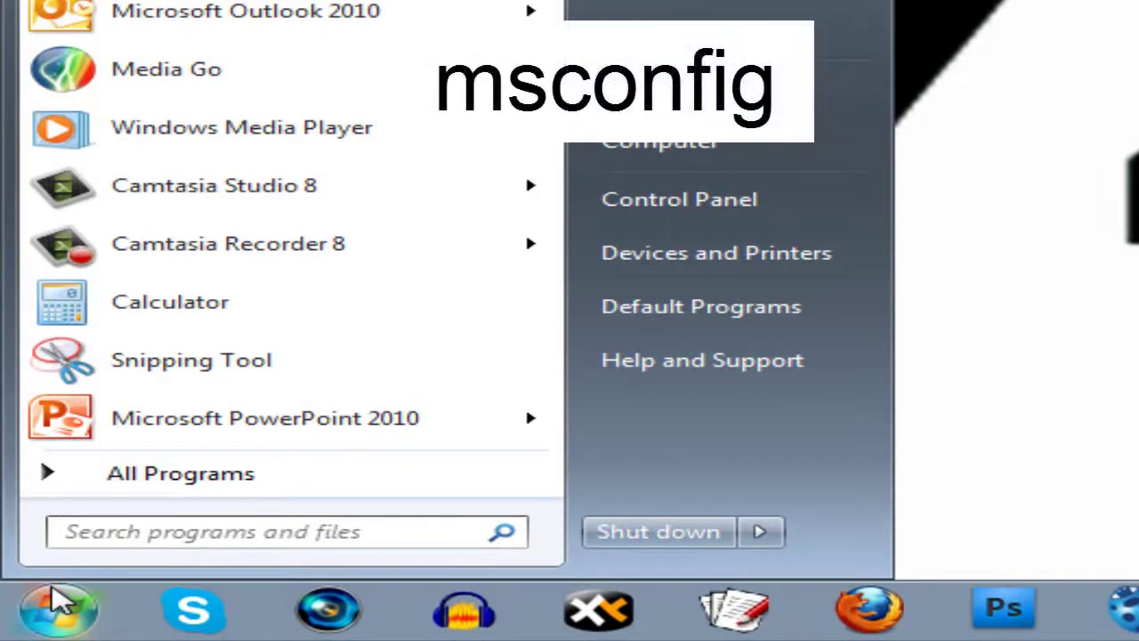
# Launch System Configuration by searching 'msconfig', then demonstrate 'msconfig' in a Run box and cancel it
pyautogui.write('msconfig')
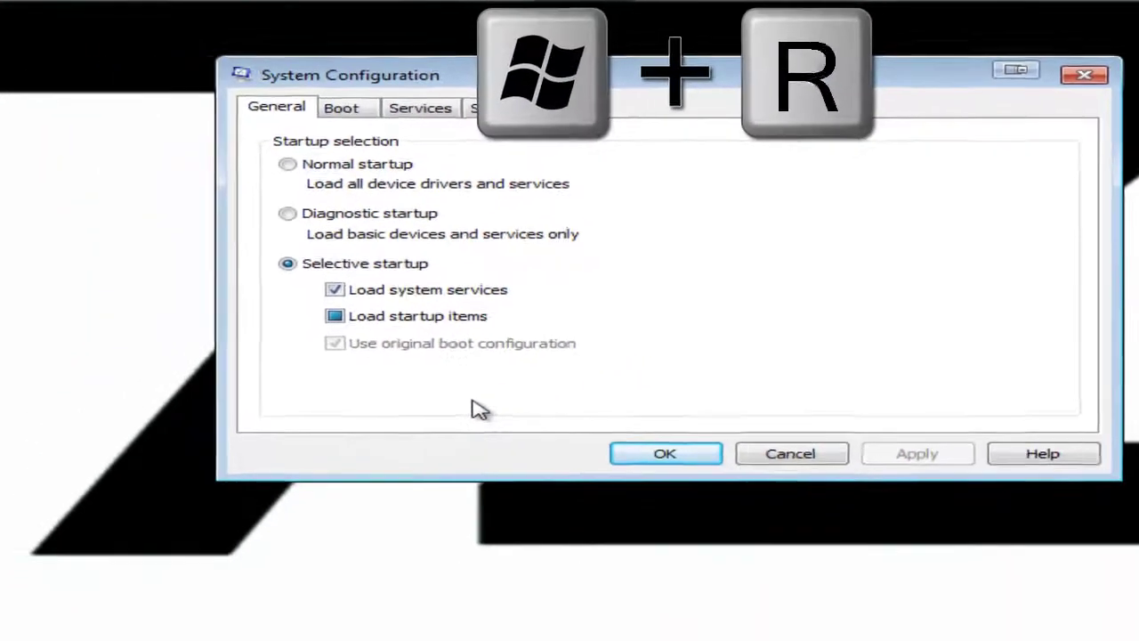
pyautogui.press('super+r')
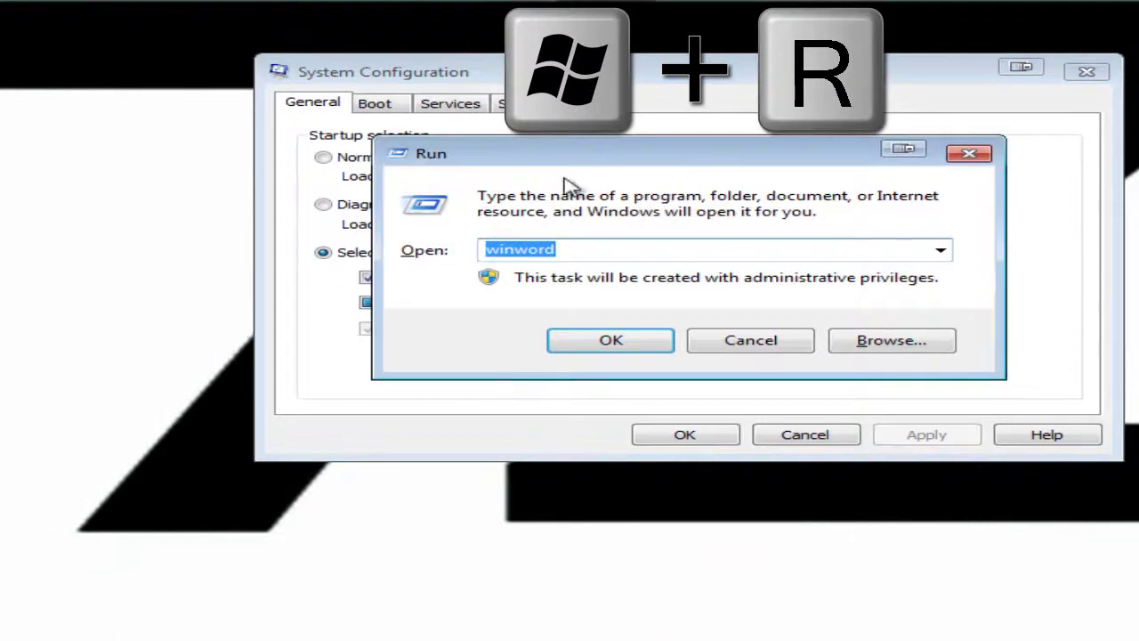
pyautogui.moveTo(548, 174); pyautogui.dragTo(257, 363)
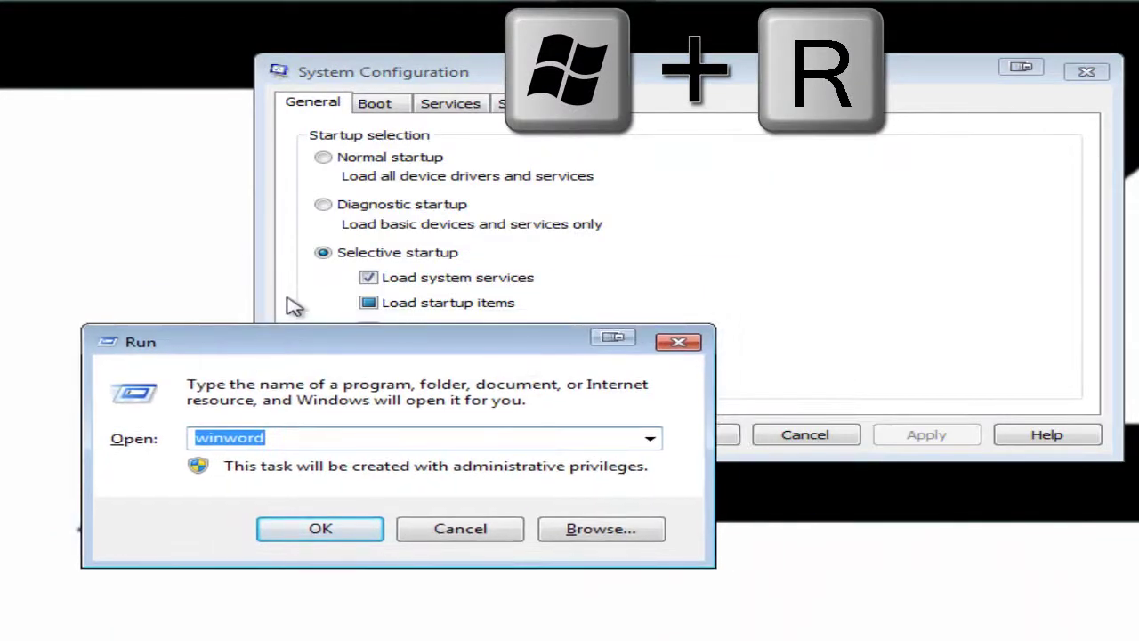
pyautogui.write('msconfig')
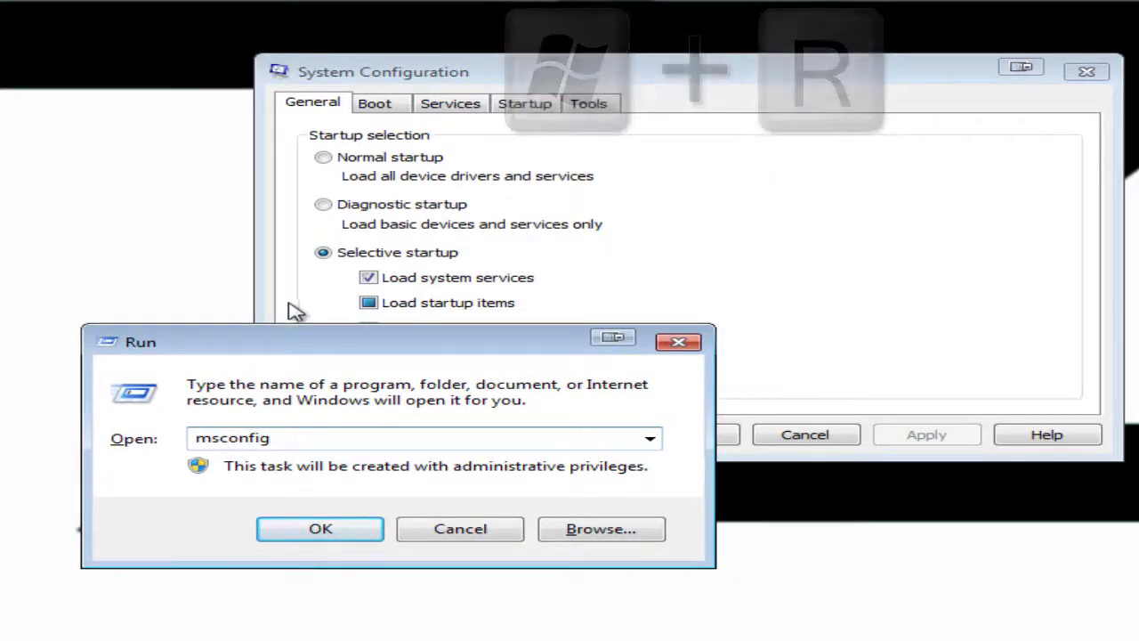
pyautogui.moveTo(300, 351); pyautogui.dragTo(362, 408)
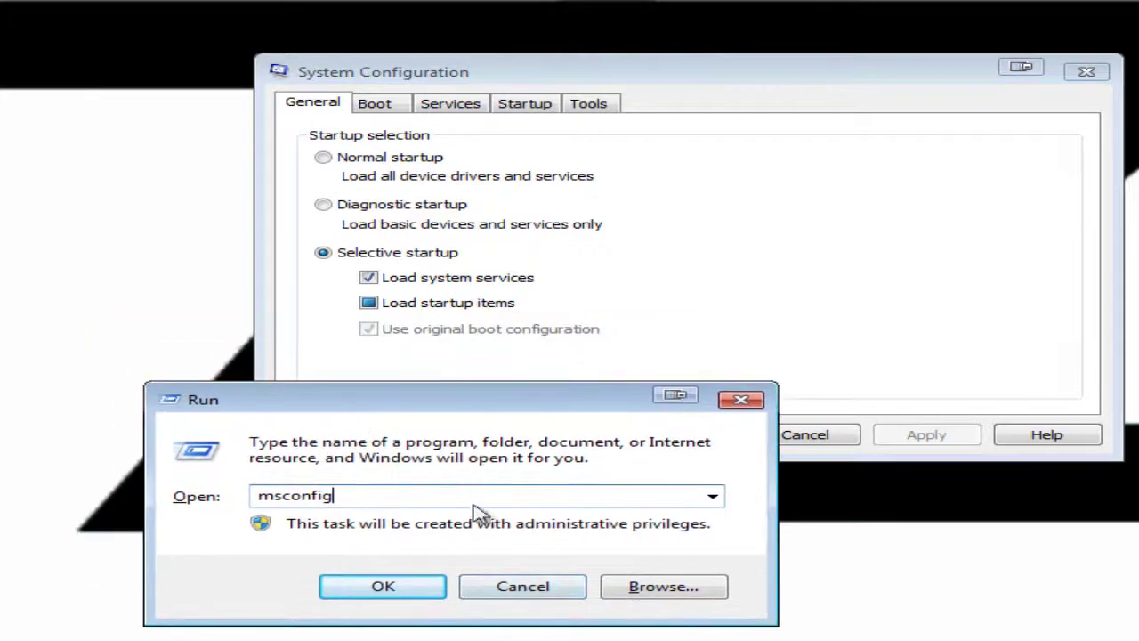
pyautogui.click(543, 587)
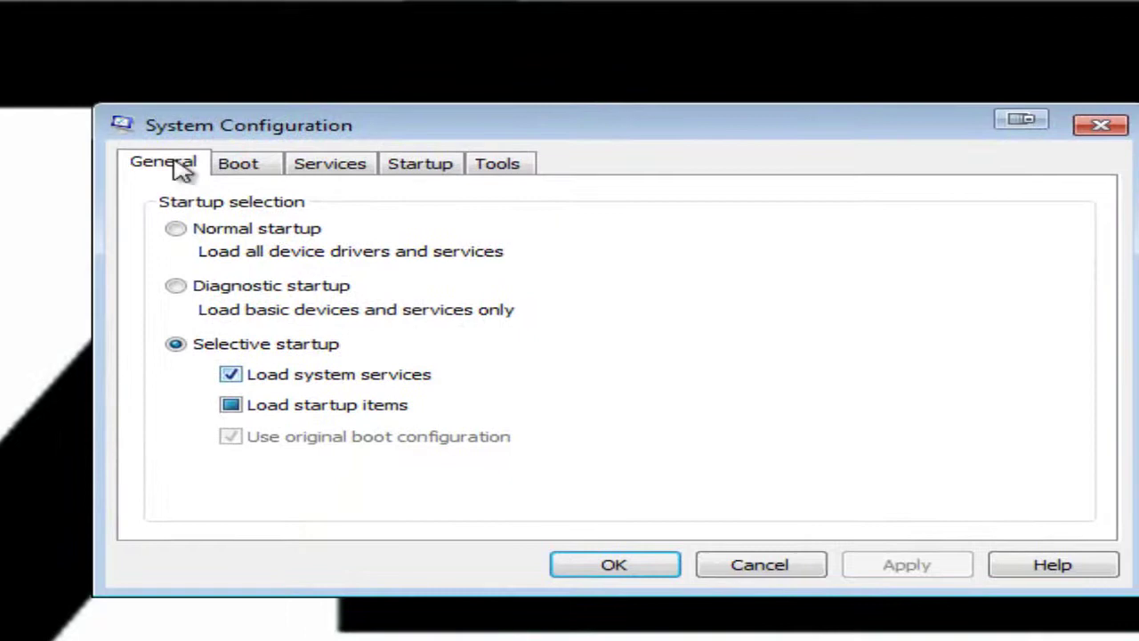
# Show the Startup tab's program list, narrowing Manufacturer so the Command column shows full paths
pyautogui.moveTo(394, 145); pyautogui.dragTo(366, 153)
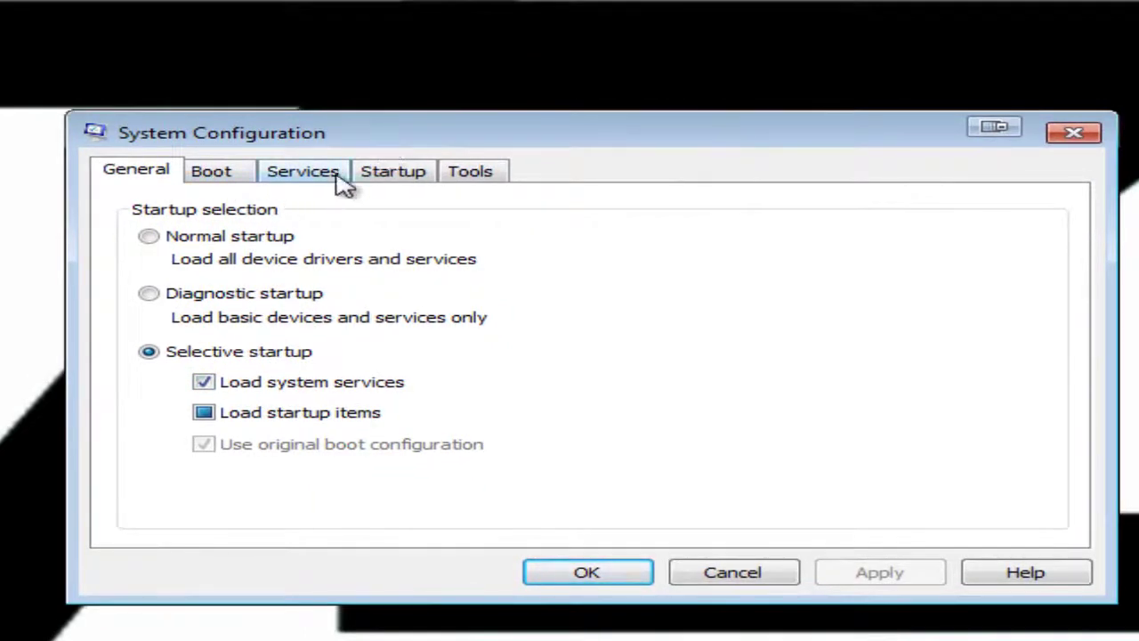
pyautogui.click(397, 177)
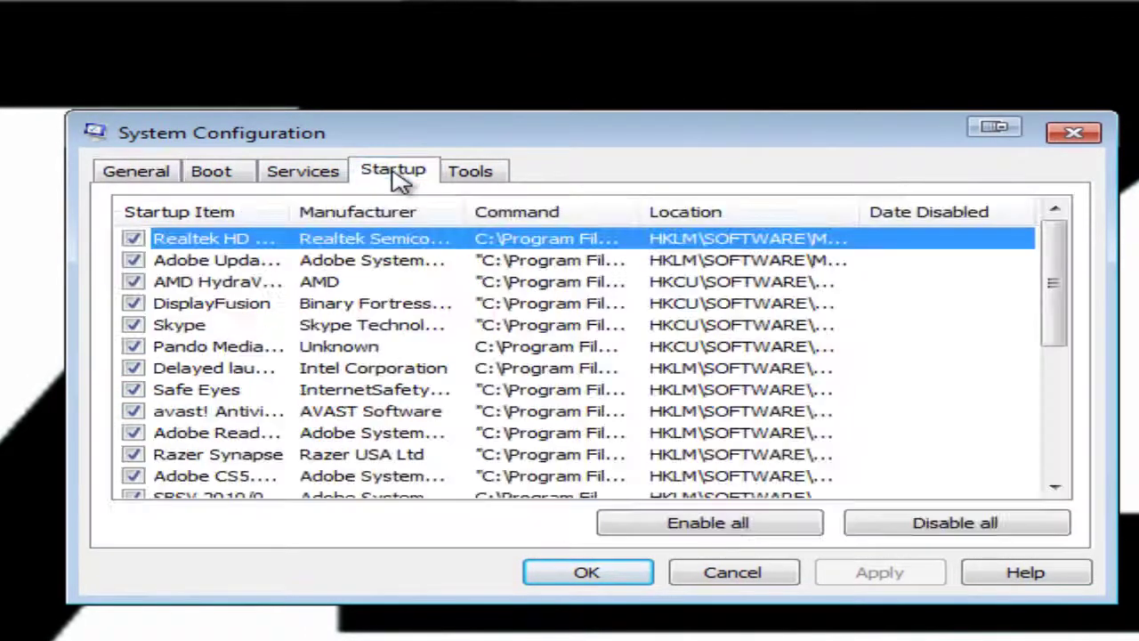
pyautogui.moveTo(1048, 277)
pyautogui.mouseDown()
pyautogui.moveTo(1062, 433)
pyautogui.moveTo(1055, 267)
pyautogui.mouseUp()
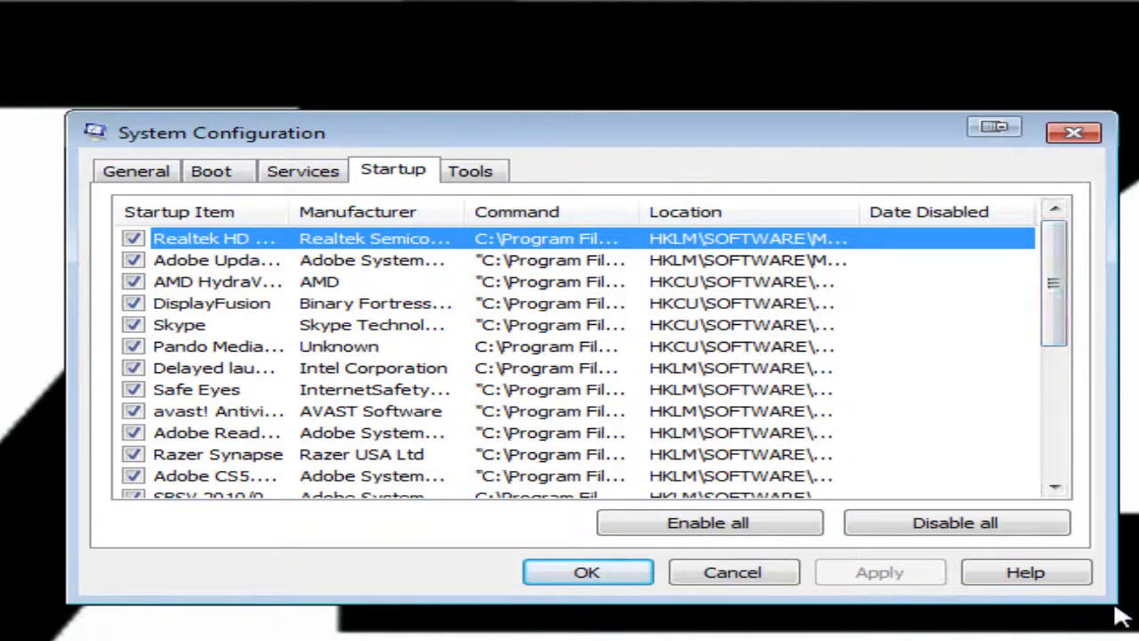
pyautogui.moveTo(462, 216)
pyautogui.mouseDown()
pyautogui.moveTo(605, 224)
pyautogui.moveTo(457, 219)
pyautogui.mouseUp()
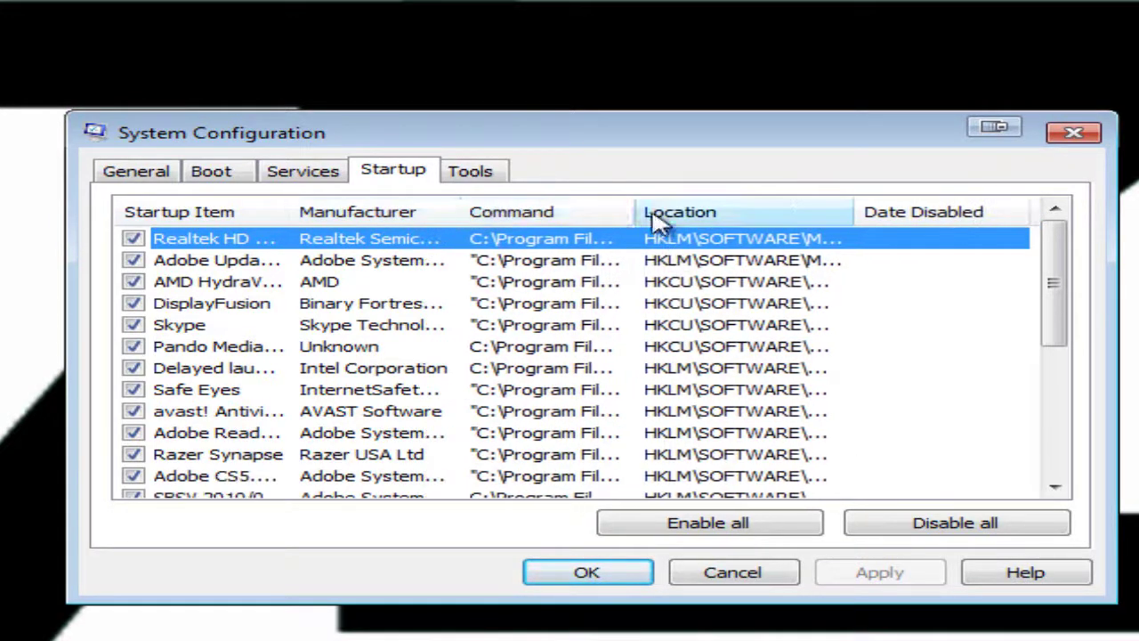
pyautogui.moveTo(655, 221); pyautogui.dragTo(911, 214)
pyautogui.moveTo(750, 485); pyautogui.dragTo(792, 490)
pyautogui.moveTo(755, 233); pyautogui.dragTo(1017, 223)
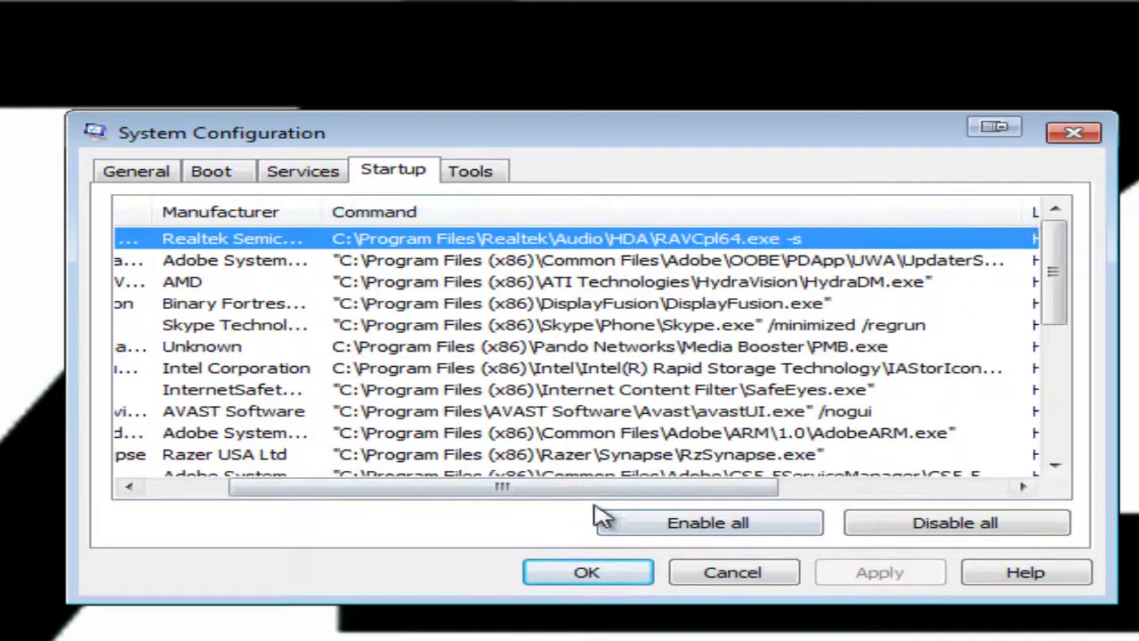
pyautogui.moveTo(628, 488); pyautogui.dragTo(456, 509)
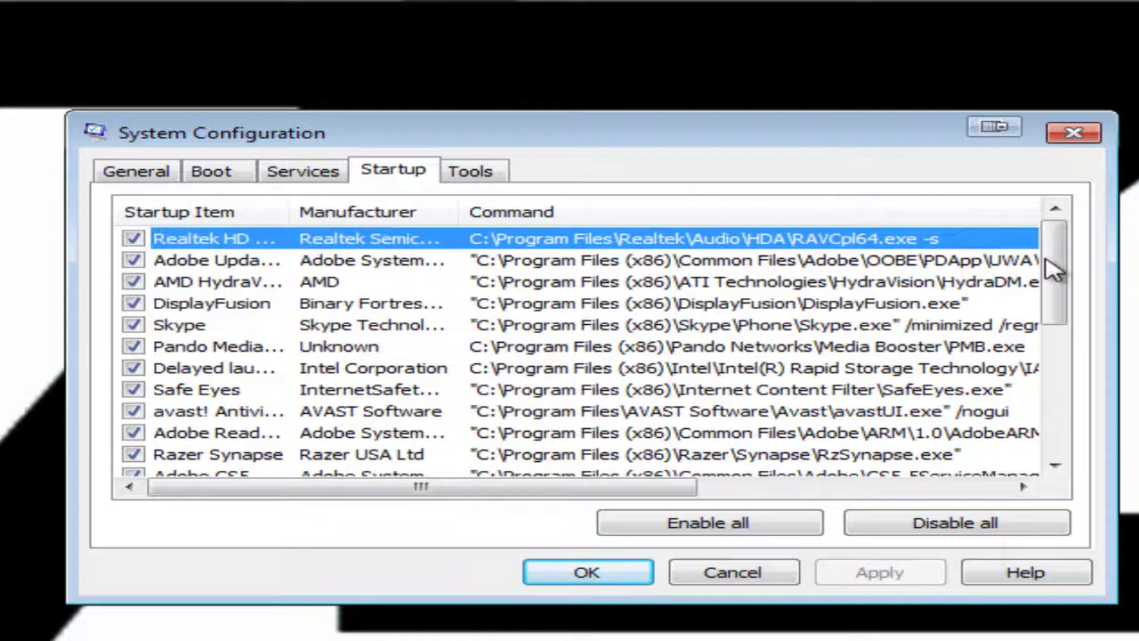
pyautogui.moveTo(1059, 270); pyautogui.dragTo(1058, 330)
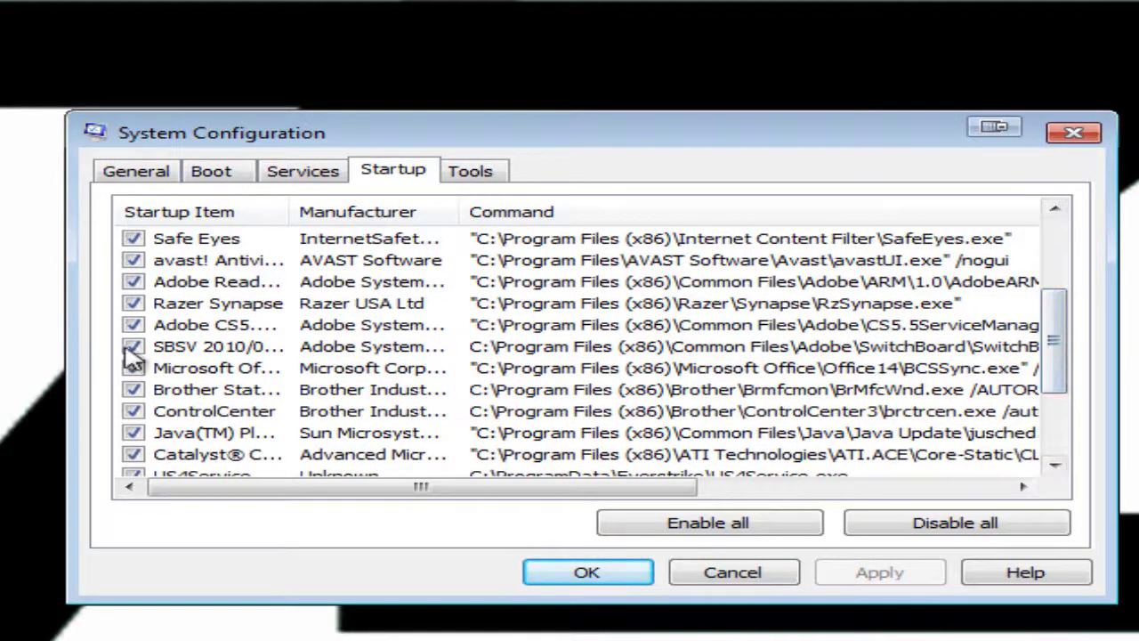
# Widen the Startup Item column and uncheck Adobe CS5.5 Service Manager and Adobe Reader and Acrobat Manager
pyautogui.moveTo(286, 211); pyautogui.dragTo(486, 209)
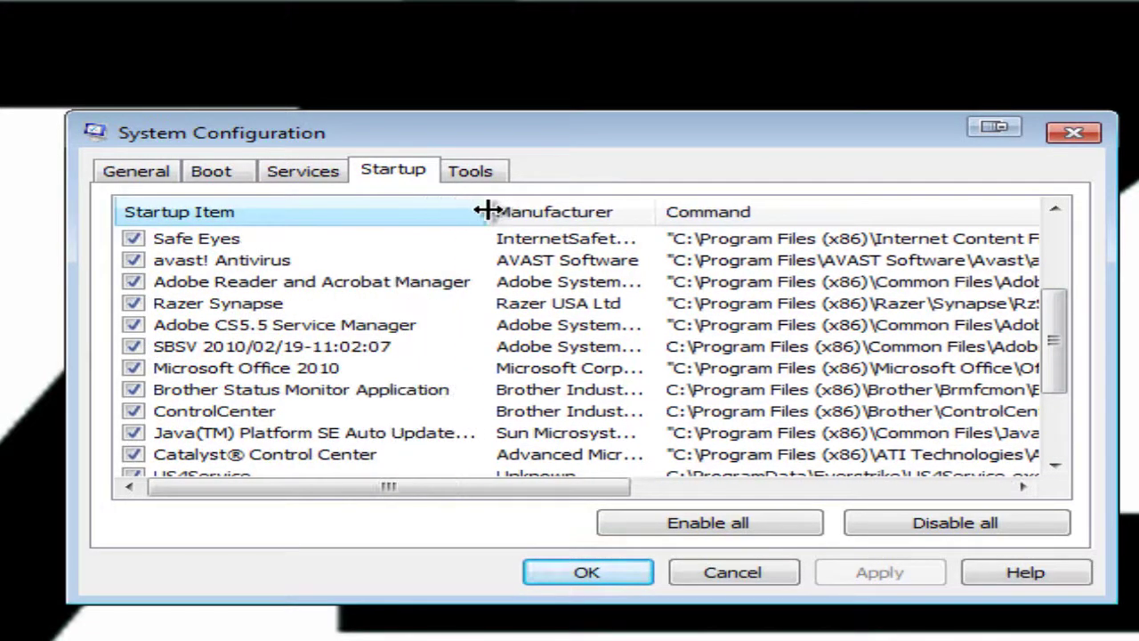
pyautogui.click(198, 326)
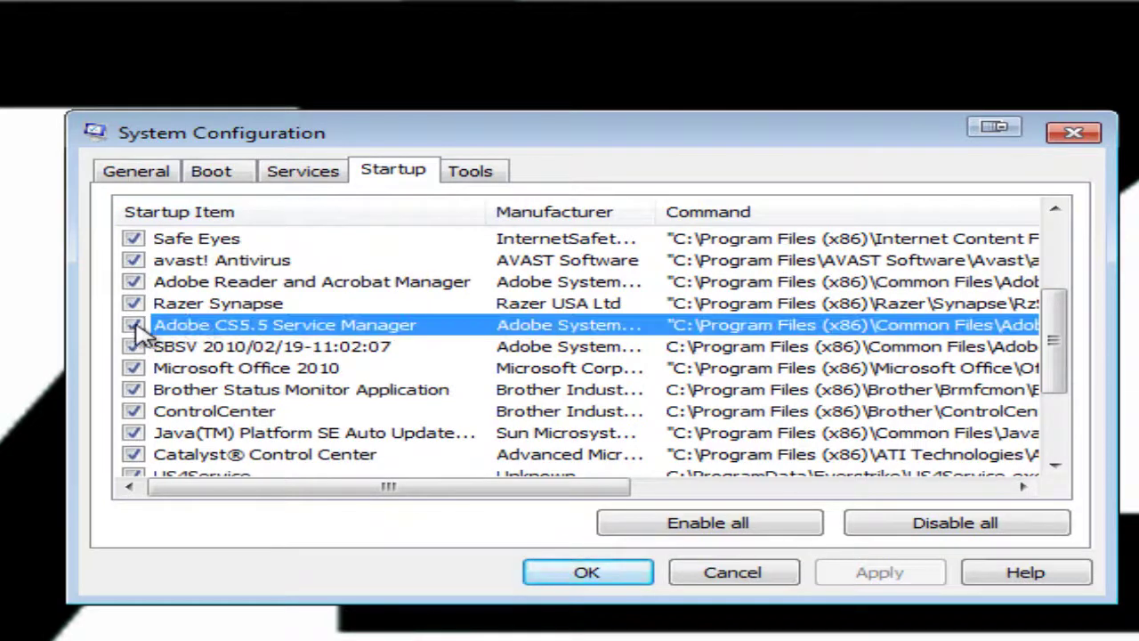
pyautogui.click(133, 324)
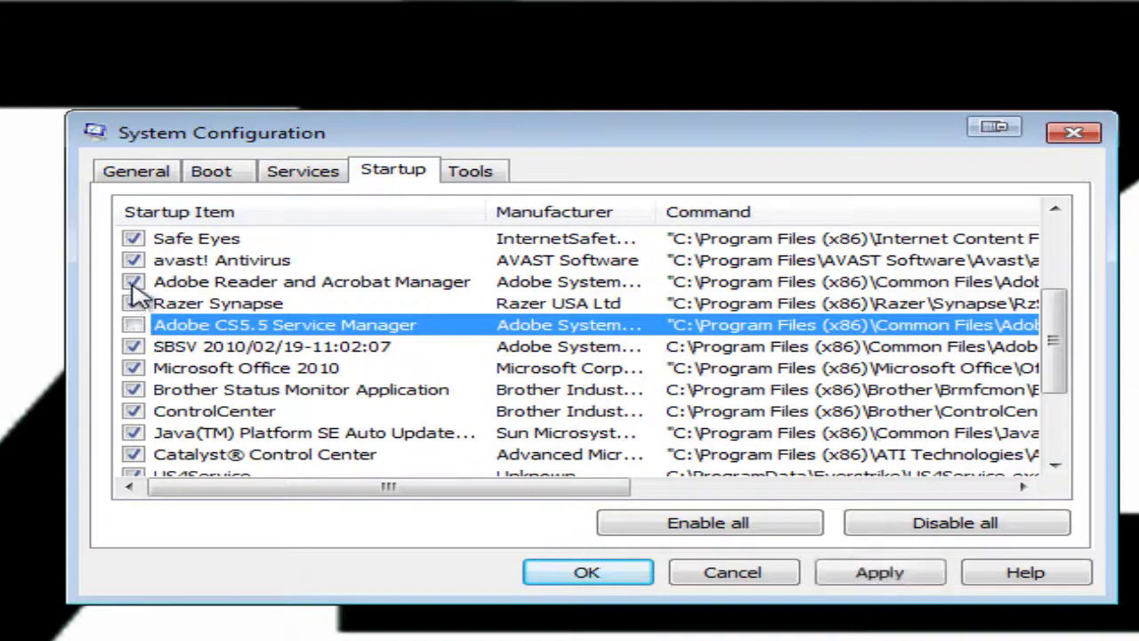
pyautogui.click(133, 281)
pyautogui.moveTo(1052, 378); pyautogui.dragTo(1048, 397)
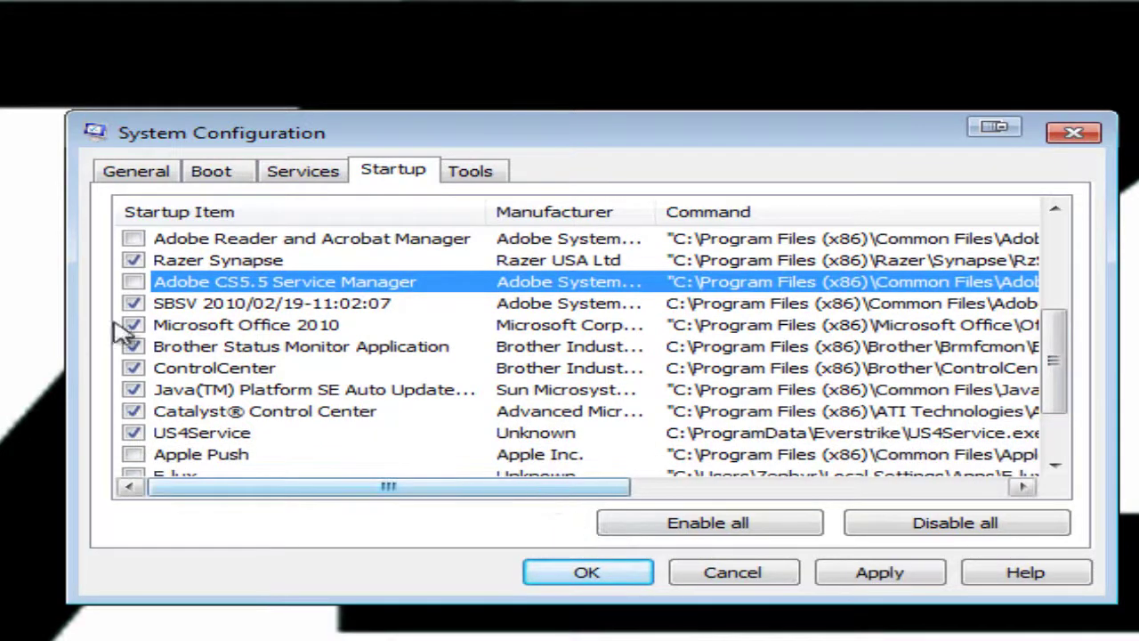
# Uncheck the SBSV startup entry so it no longer launches at startup
pyautogui.click(203, 305)
pyautogui.moveTo(343, 488); pyautogui.dragTo(218, 427)
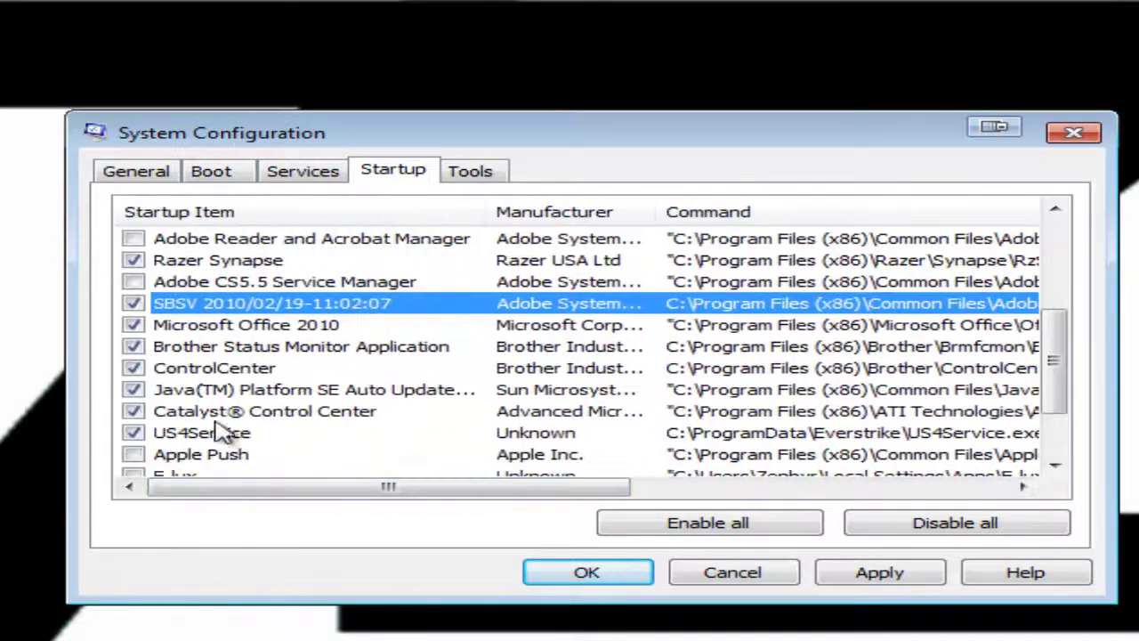
pyautogui.click(133, 304)
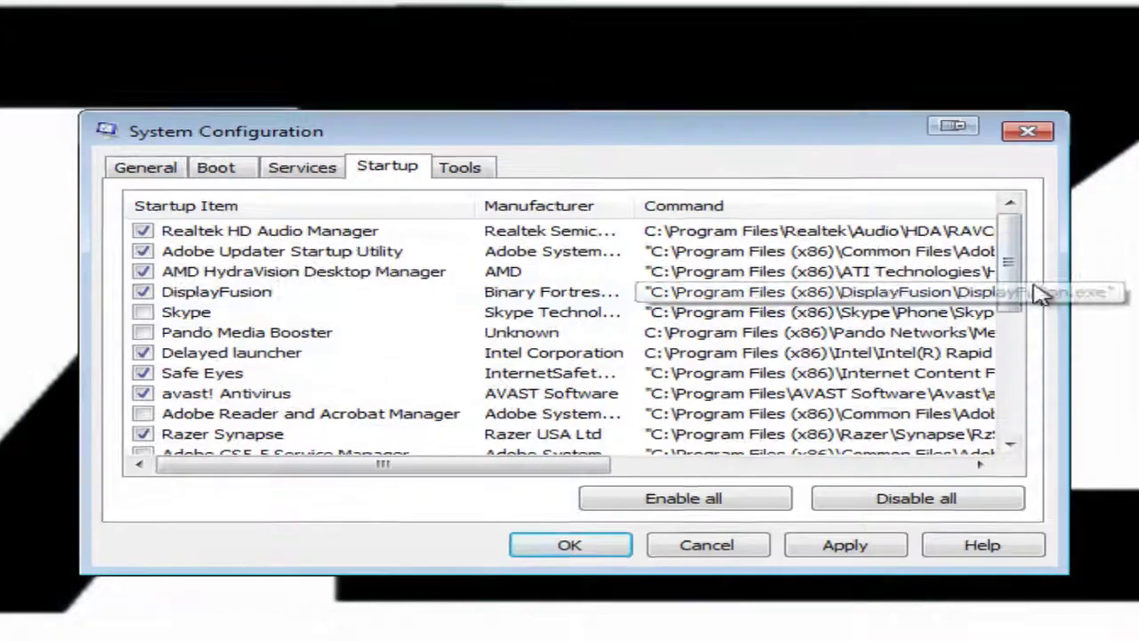
pyautogui.moveTo(1014, 255)
pyautogui.mouseDown()
pyautogui.moveTo(1008, 412)
pyautogui.moveTo(996, 277)
pyautogui.moveTo(1005, 242)
pyautogui.mouseUp()
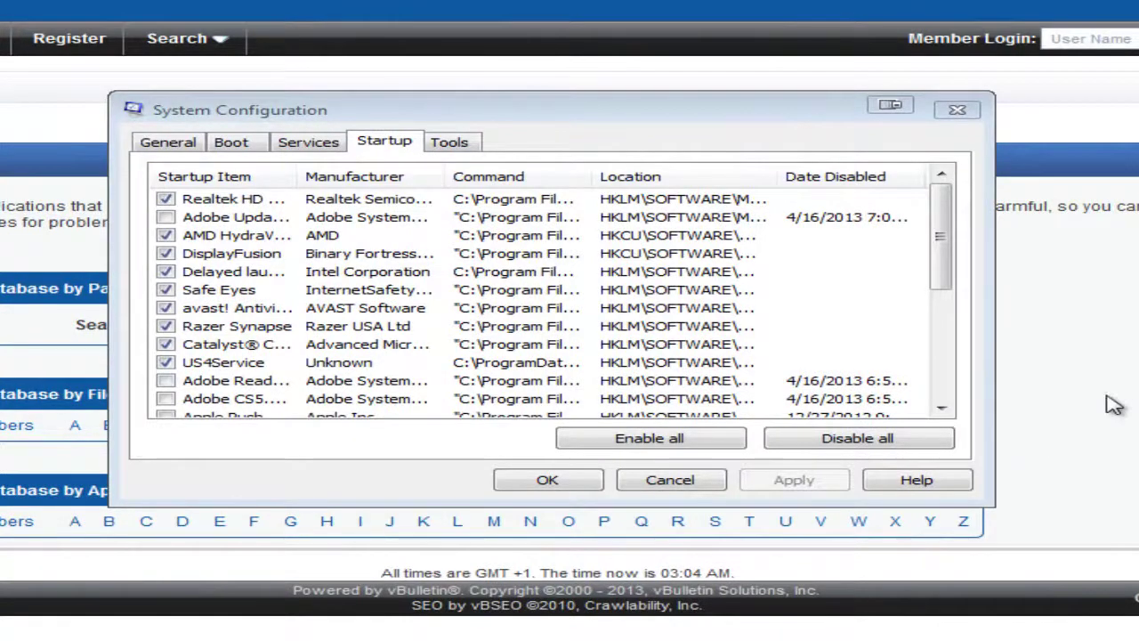
pyautogui.moveTo(326, 107); pyautogui.dragTo(454, 112)
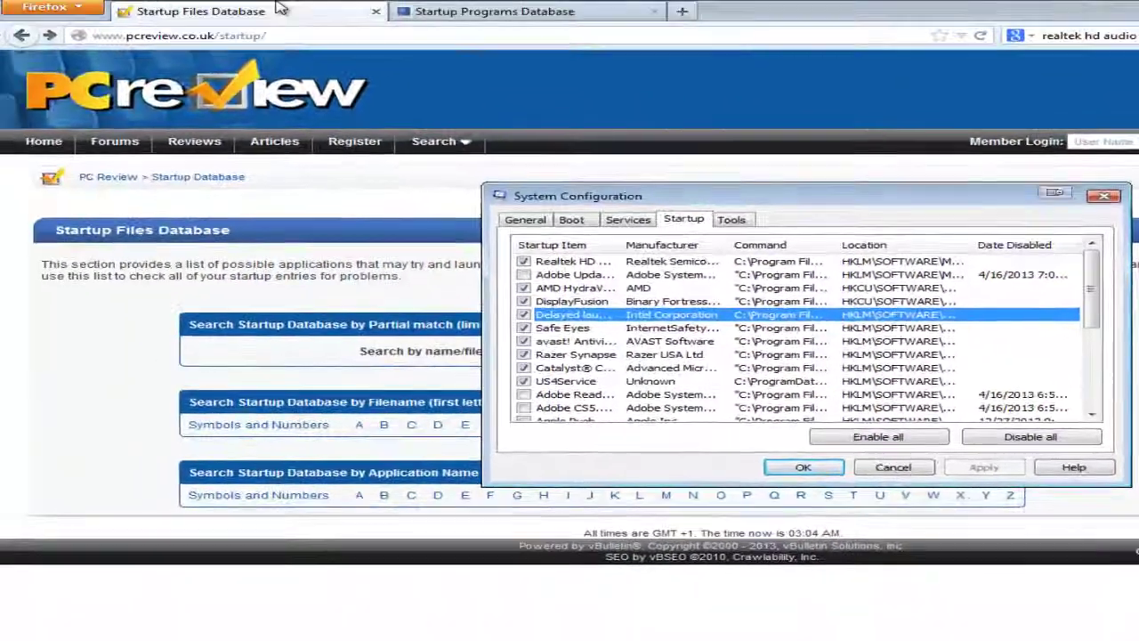
pyautogui.click(279, 7)
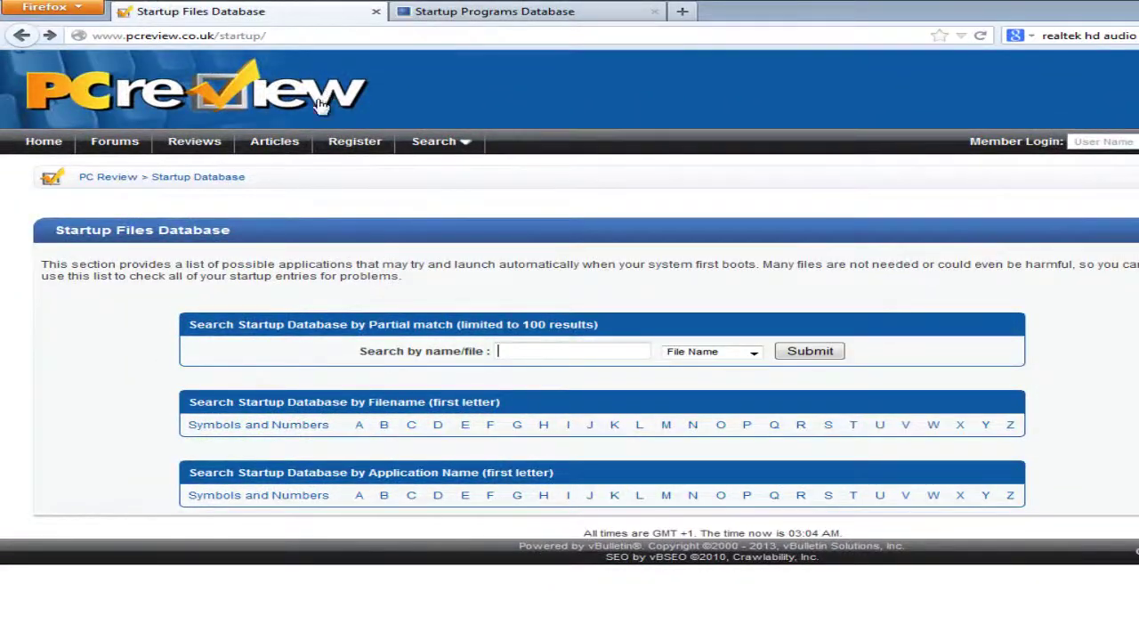
pyautogui.click(475, 11)
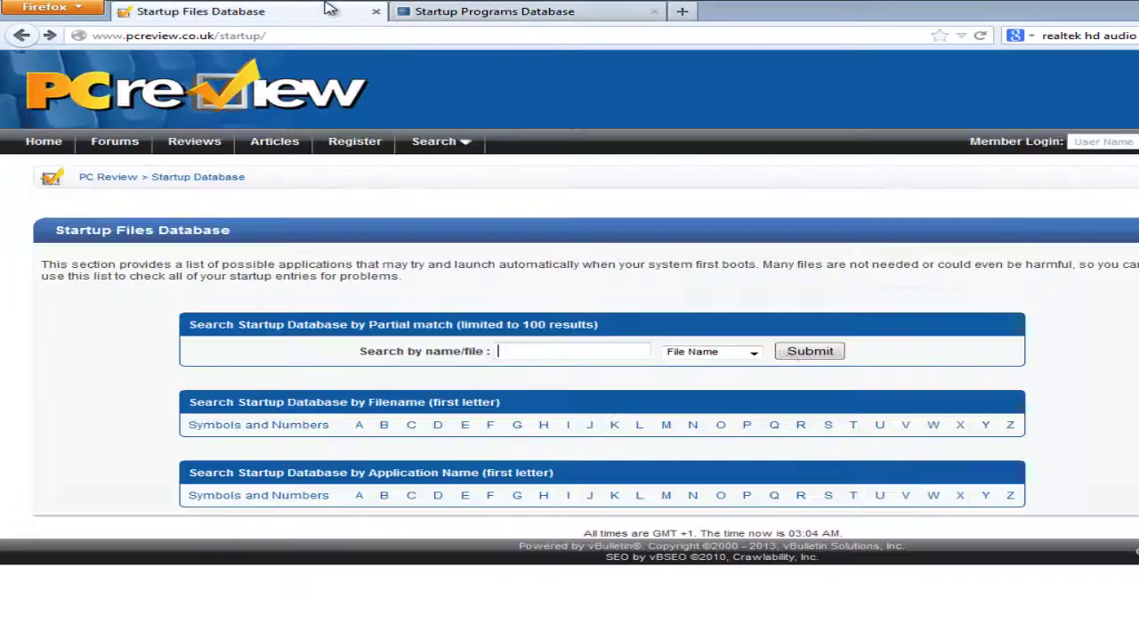
pyautogui.click(331, 10)
# Search PC Review for 'displayfusion' and view the DisplayFusion.exe entry's details
pyautogui.write('displayfusion')
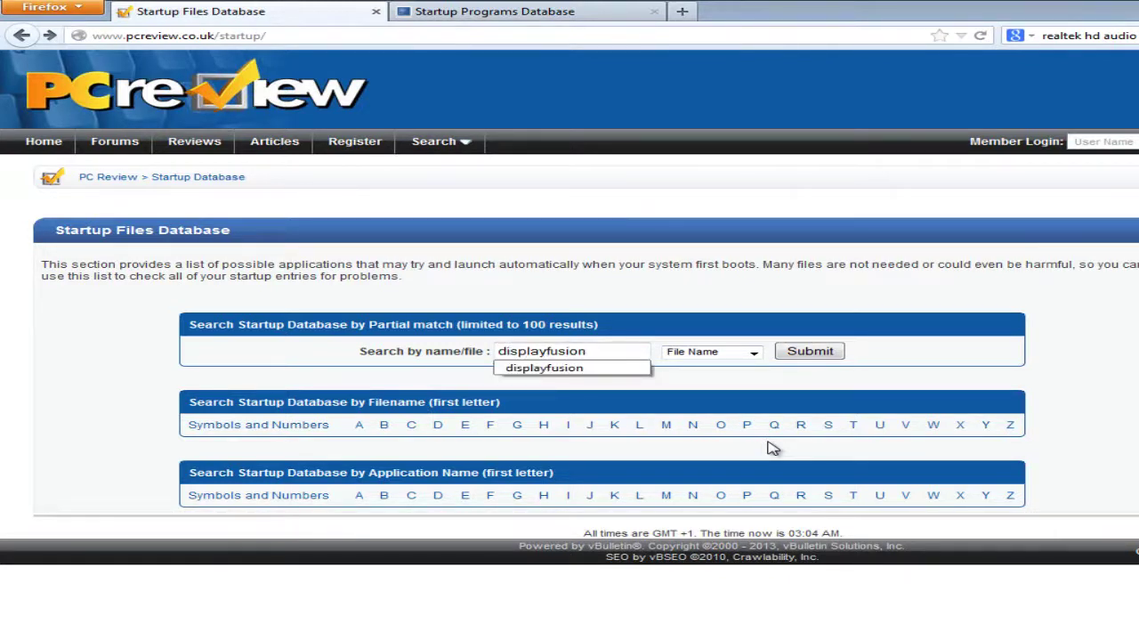
pyautogui.click(828, 354)
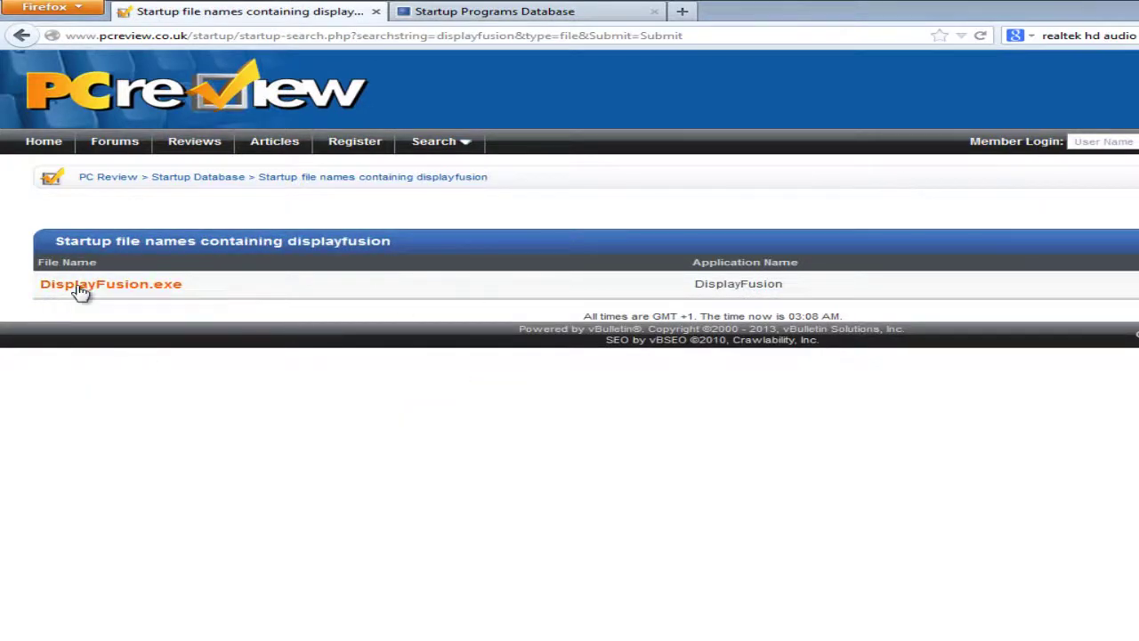
pyautogui.click(77, 286)
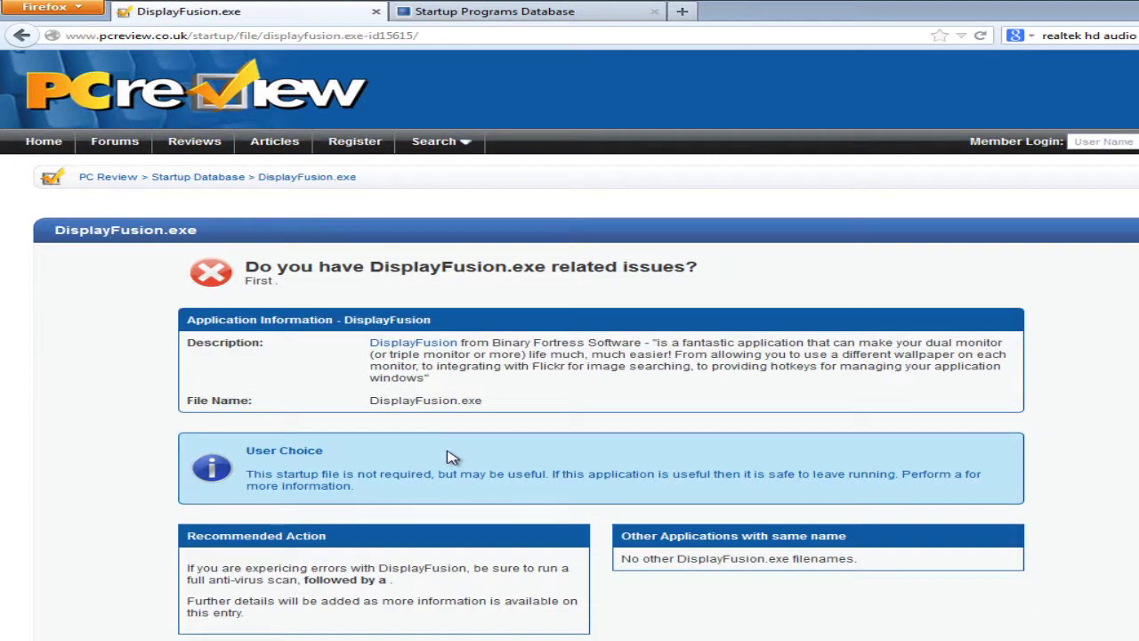